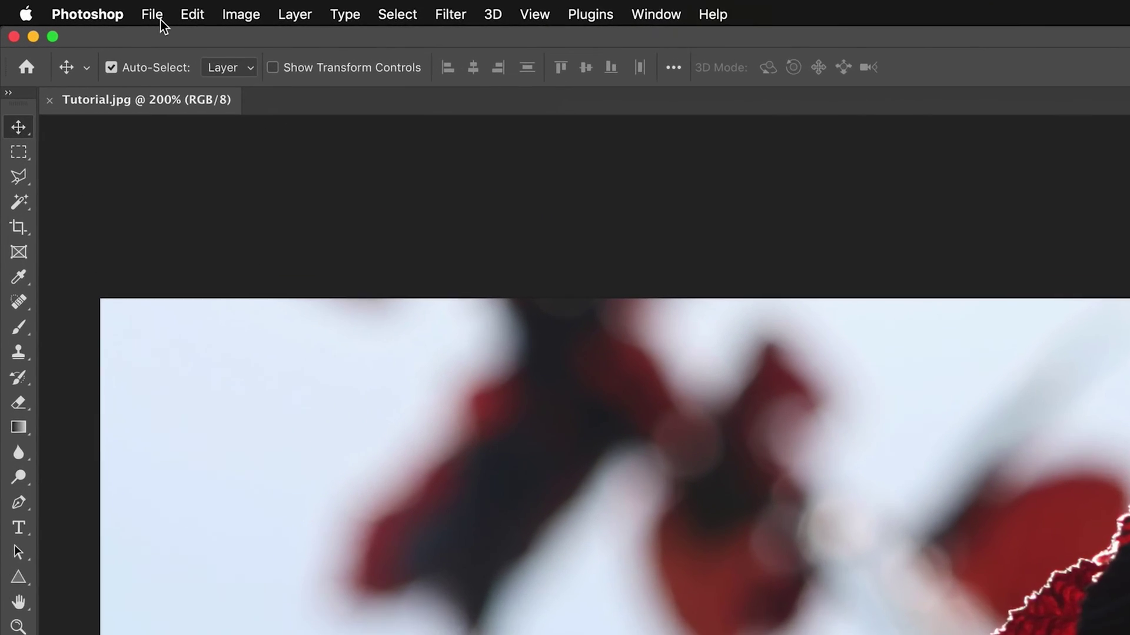
Step: Start saving a copy of the leaf photo with File > Save a Copy
left_click(156, 17)
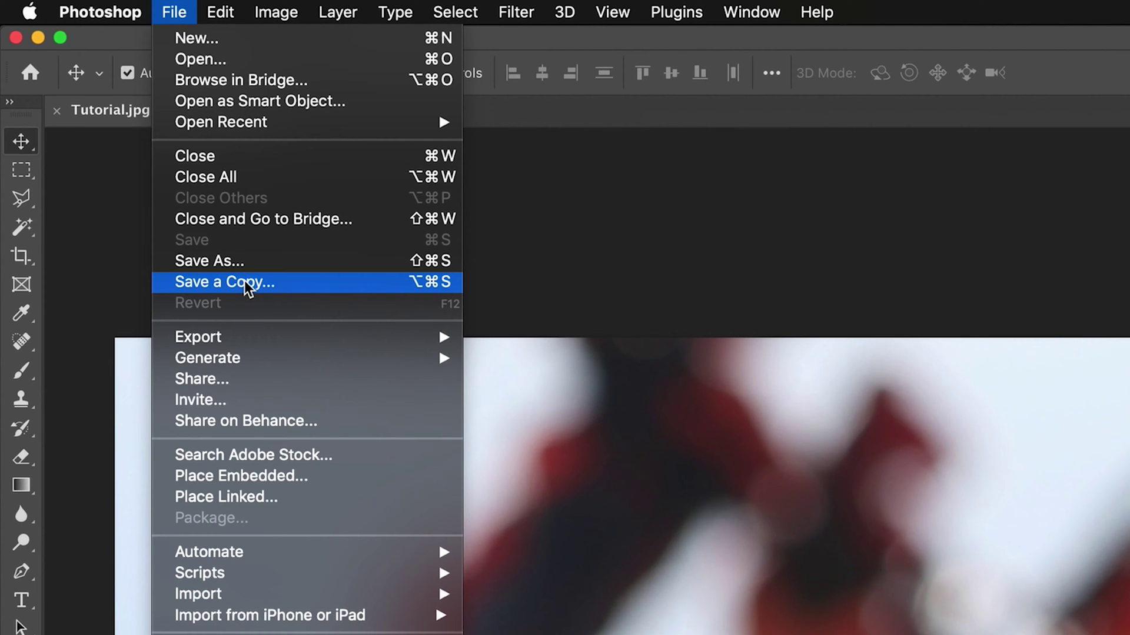
left_click(246, 284)
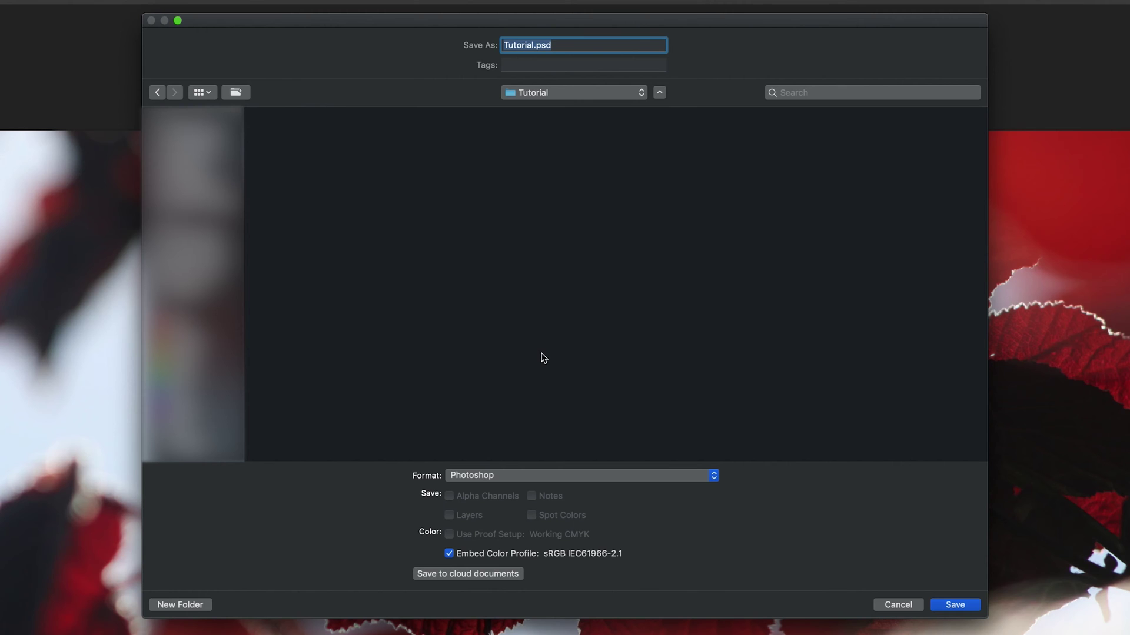
Step: Show the Format list in the Save a Copy dialog
left_click(493, 477)
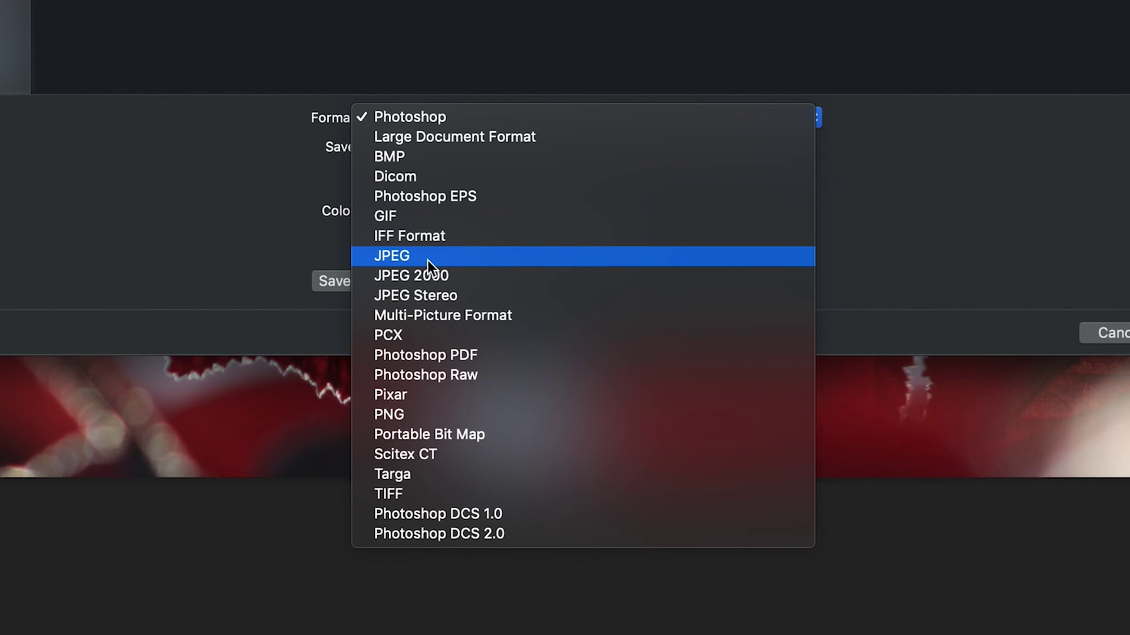
Step: Save the copy in JPEG format as Tutorial.jpg, bringing up JPEG Options
left_click(428, 260)
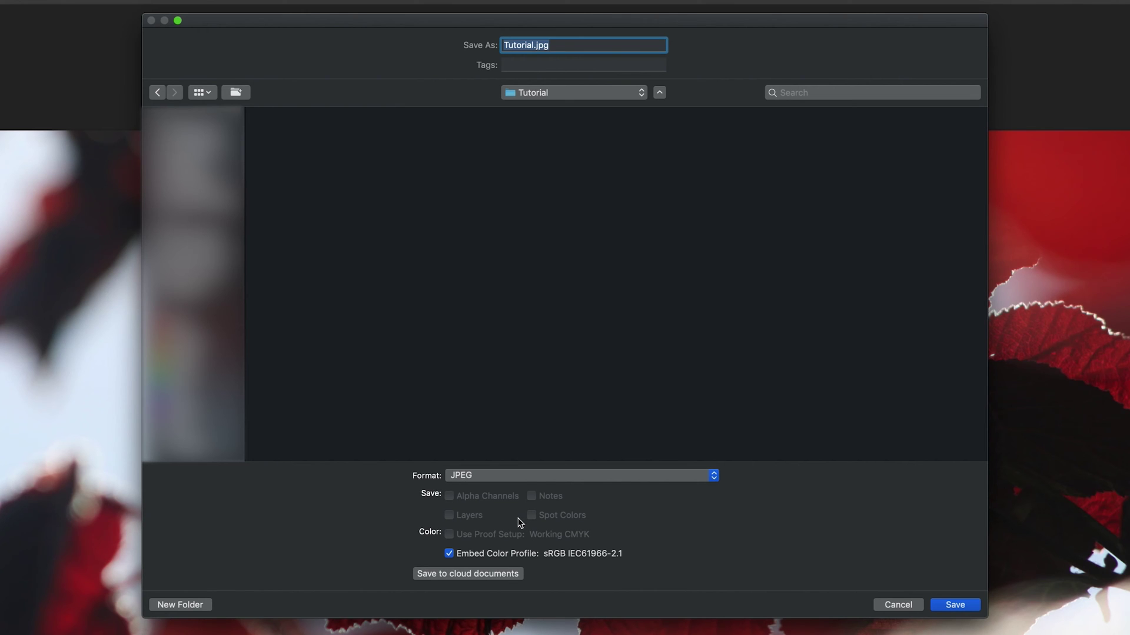
left_click(514, 45)
left_click(547, 46)
left_click_drag(546, 46, 533, 45)
left_click(550, 46)
key("Left")
key("Left")
key("Left")
left_click(964, 609)
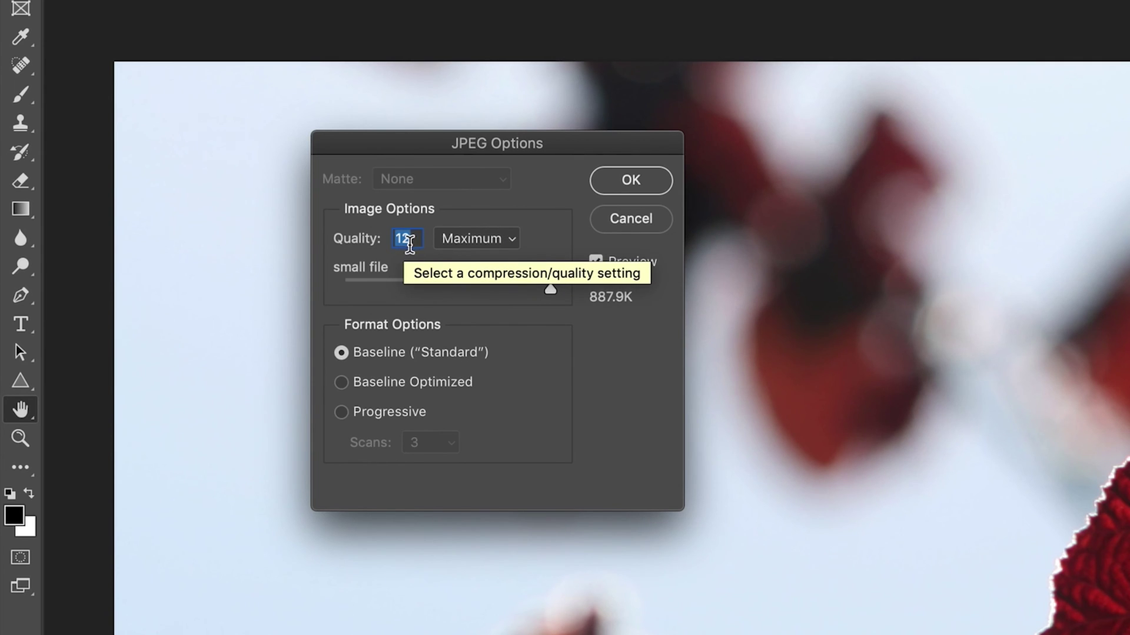
Step: Try the Low and Medium quality presets, ending on High (quality 8, 211.0K)
left_click(474, 238)
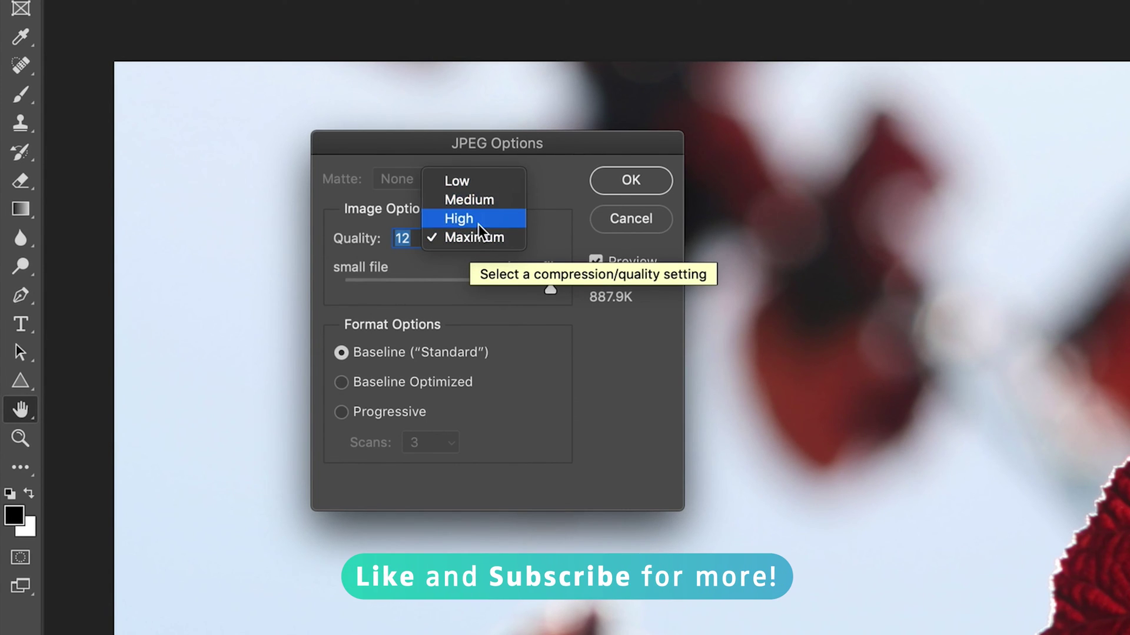
left_click(472, 184)
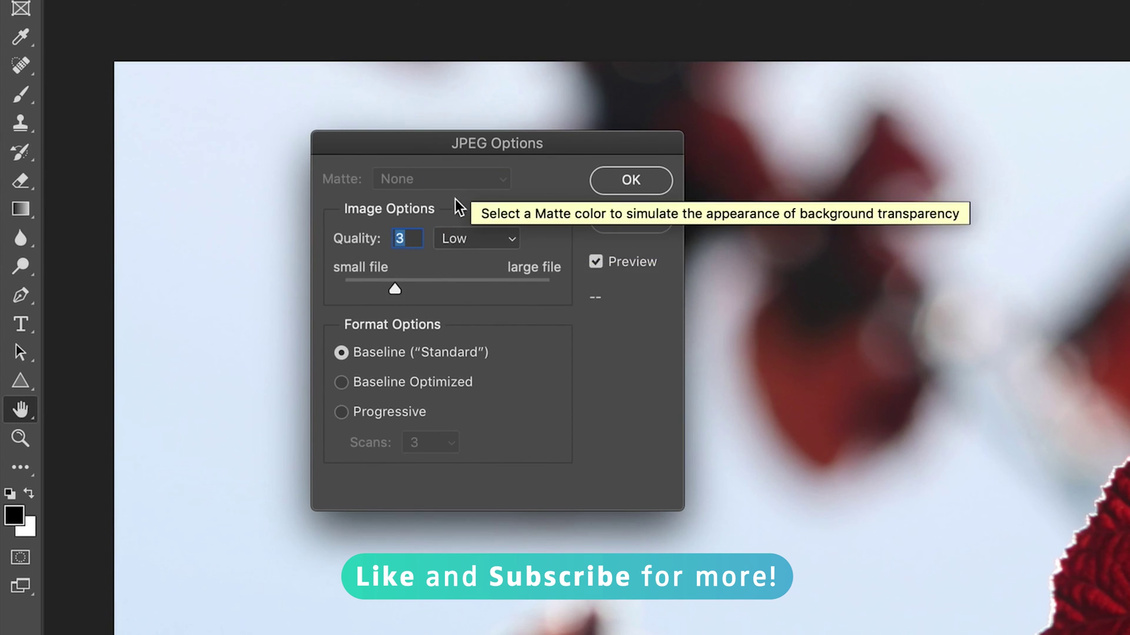
left_click(460, 237)
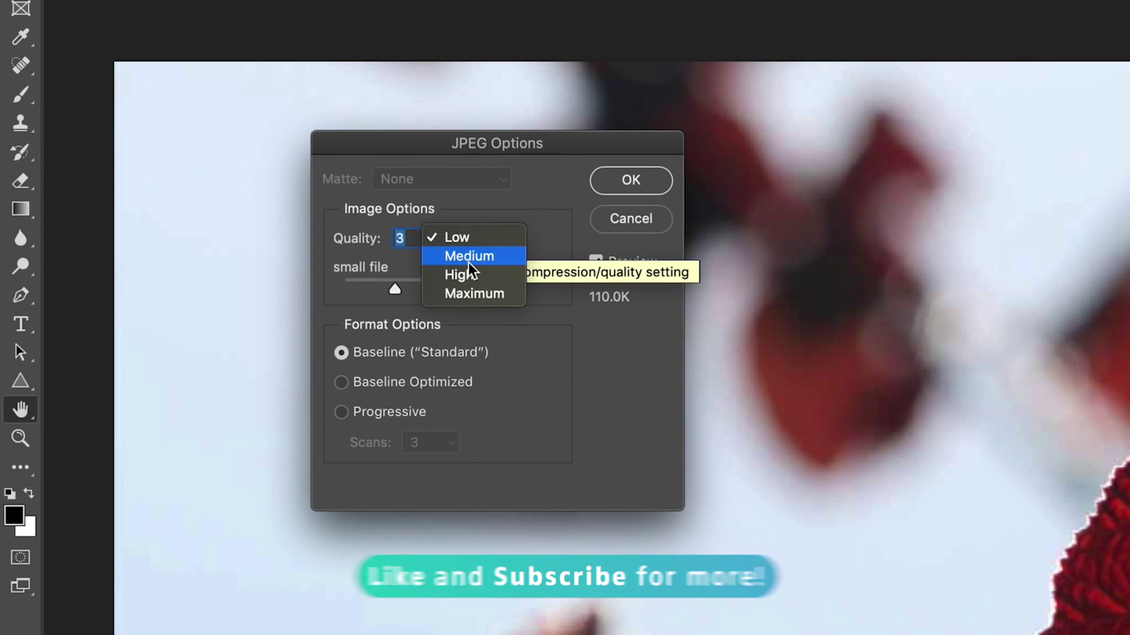
left_click(470, 259)
left_click(471, 243)
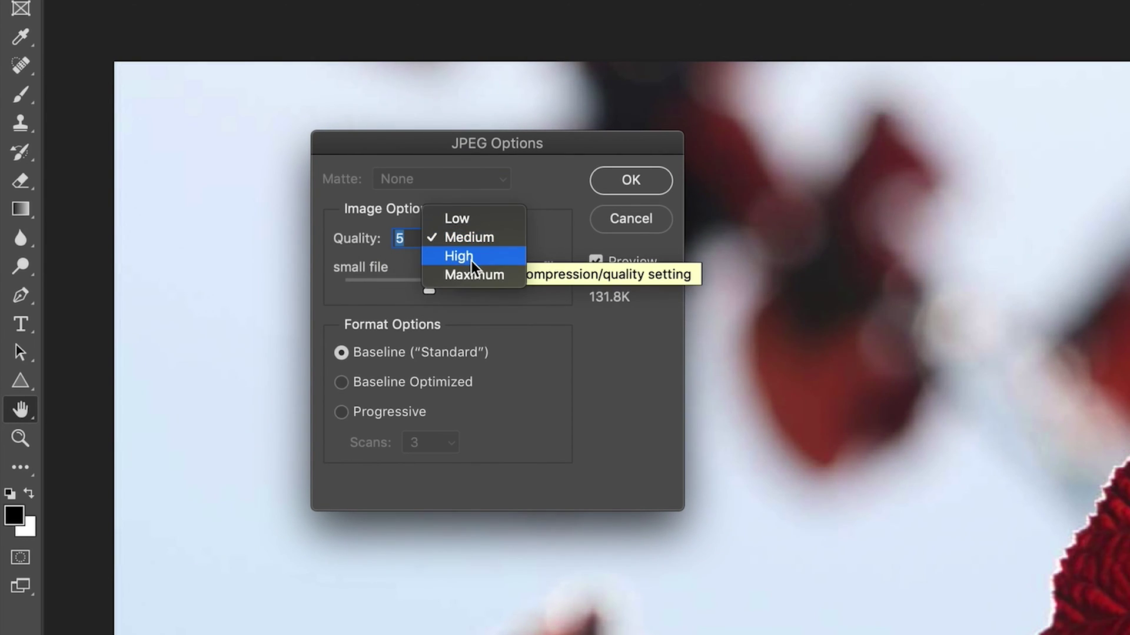
left_click(472, 258)
left_click(441, 241)
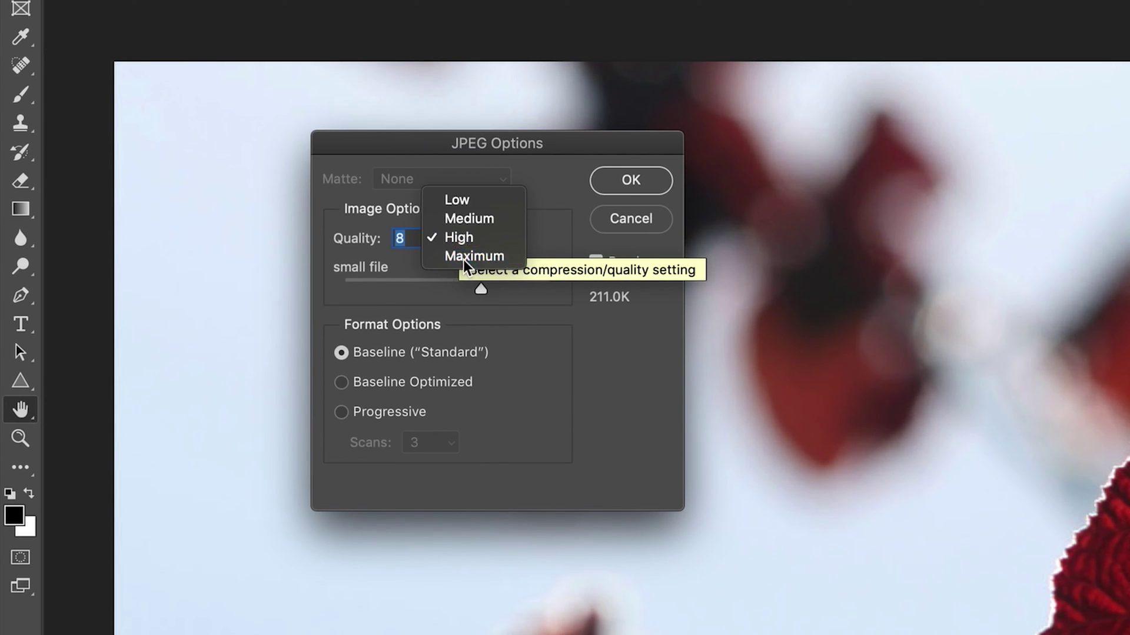
Step: Compare Maximum, 12 and 0 quality sizes, then settle on quality 7 (Medium) at 173.7K
left_click(463, 258)
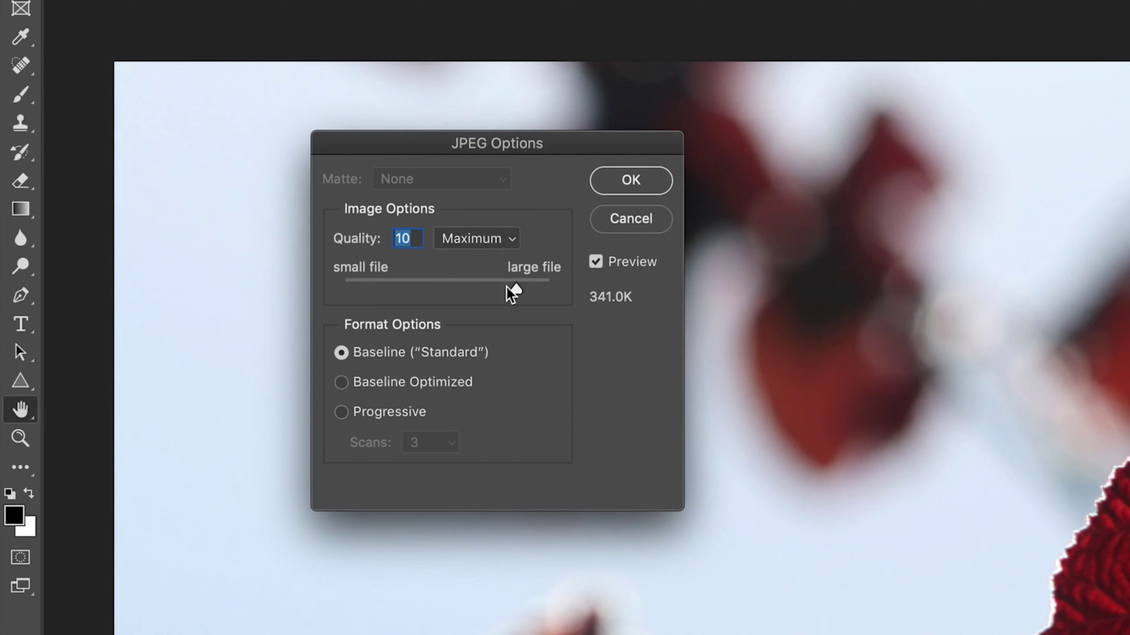
left_click_drag(516, 289, 556, 288)
left_click_drag(544, 289, 327, 285)
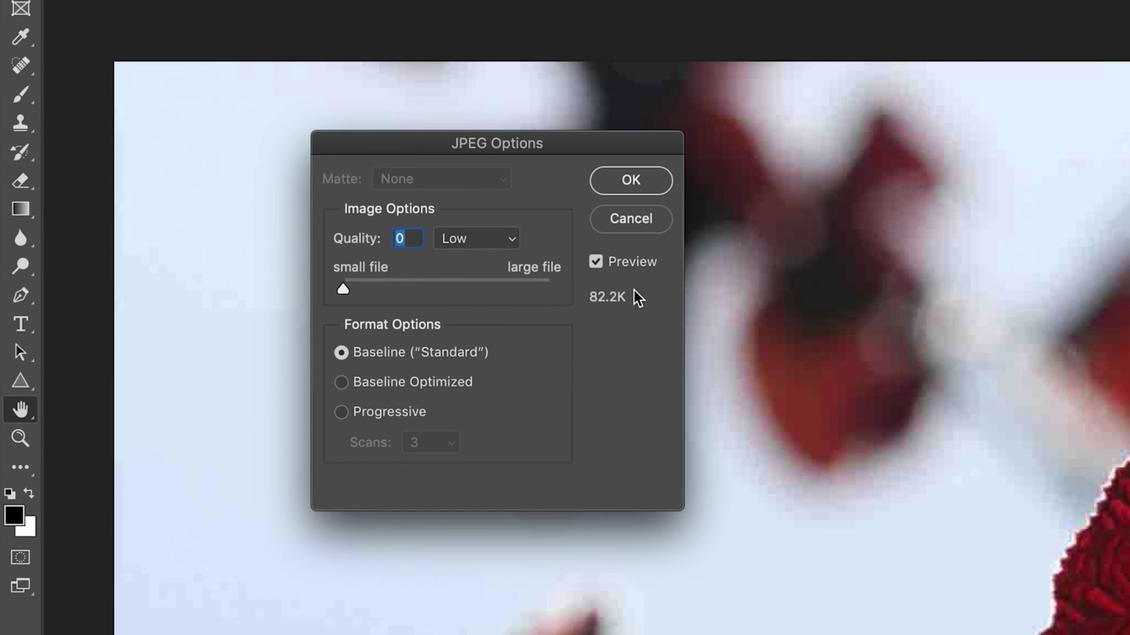
left_click_drag(344, 292, 573, 283)
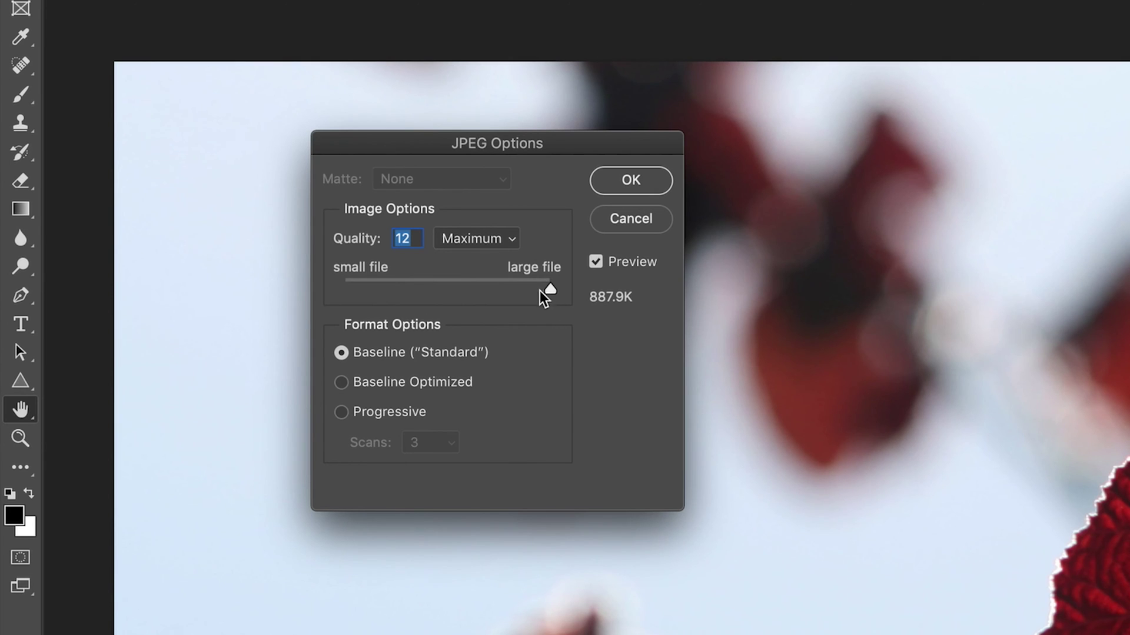
left_click_drag(546, 288, 458, 286)
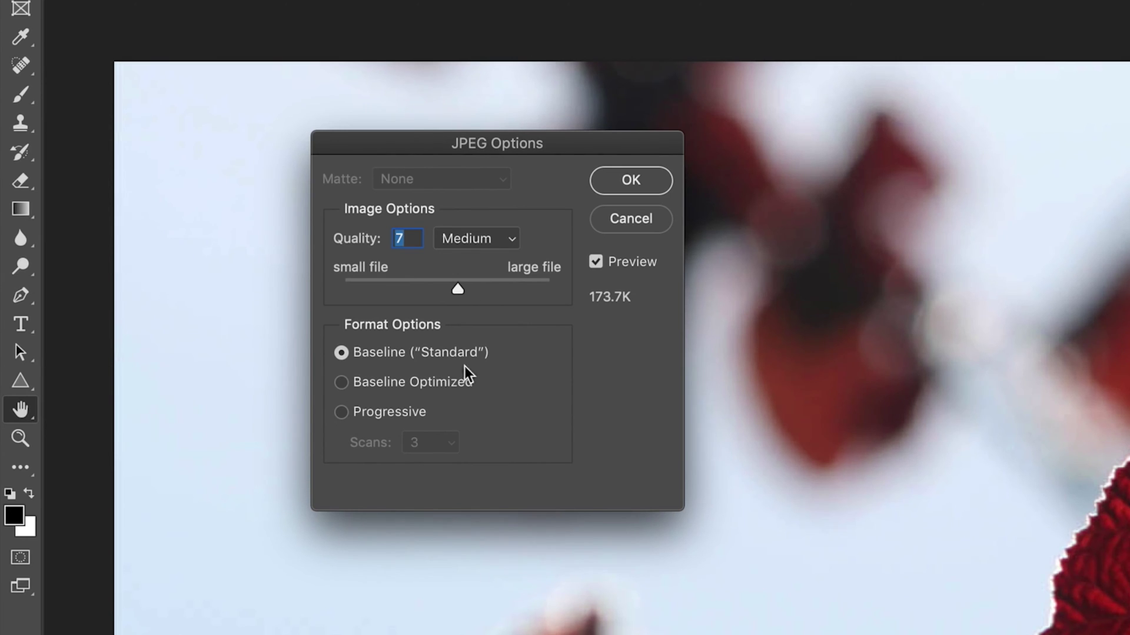
Step: Choose the Baseline Optimized format option, estimating 161.6K
left_click(412, 383)
Step: Try Progressive with 3 scans (159.8K), then return to Baseline ("Standard") at 173.7K
left_click(386, 413)
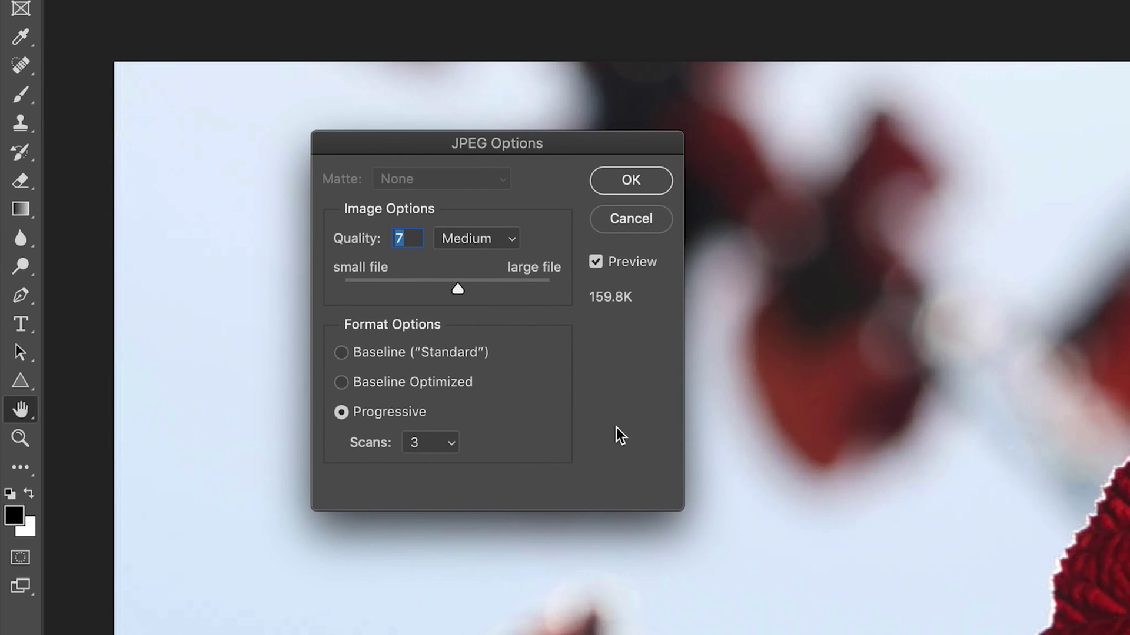
left_click(432, 445)
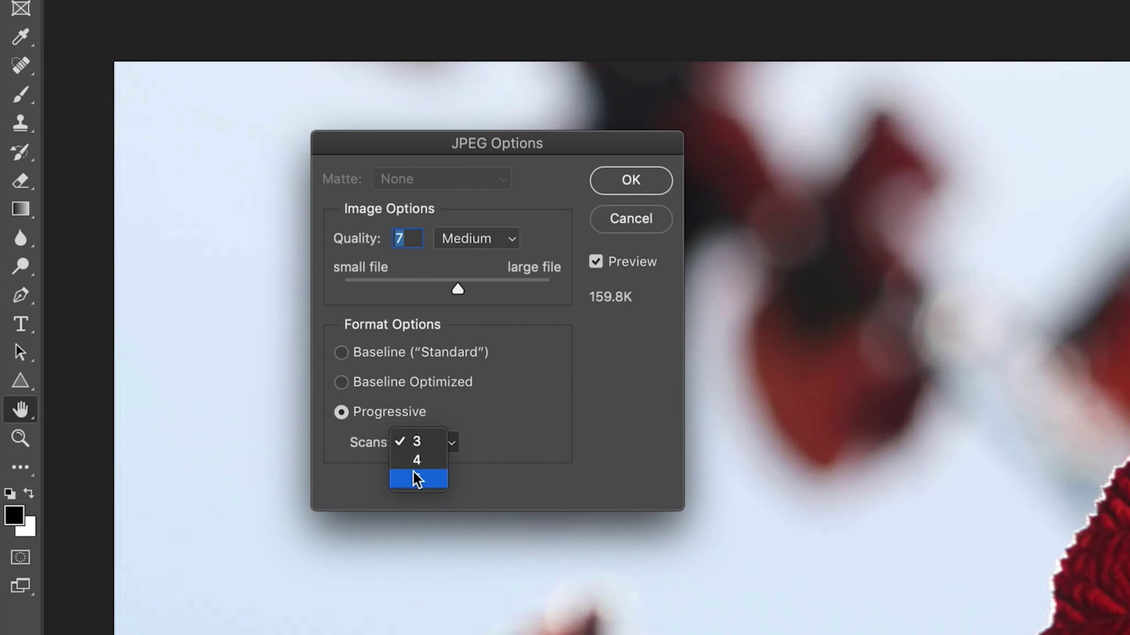
left_click(423, 444)
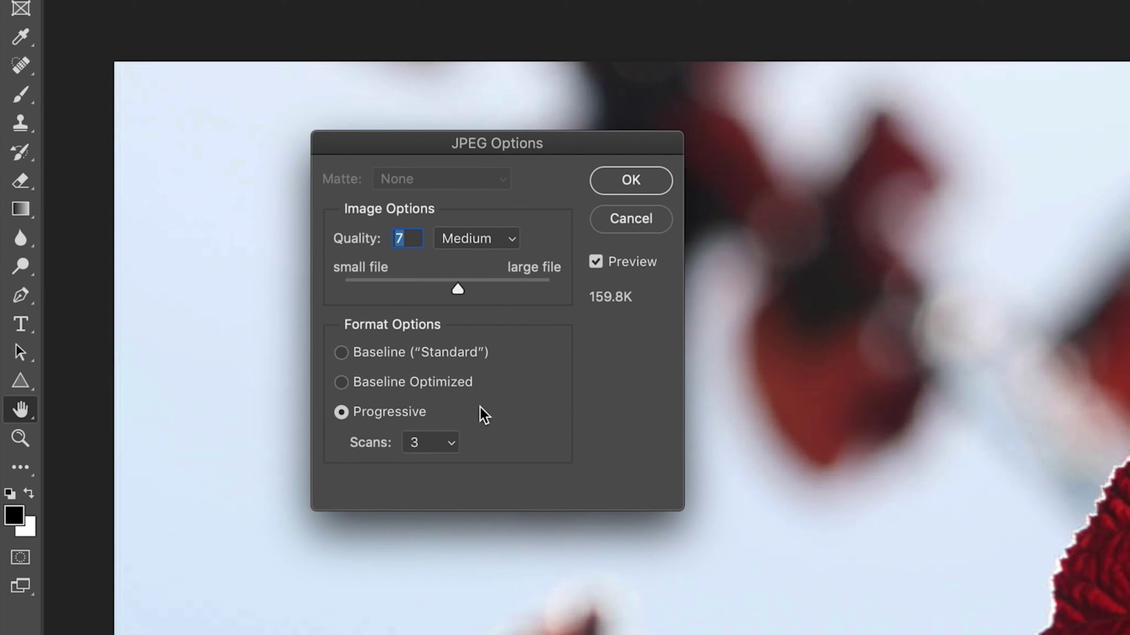
left_click(462, 353)
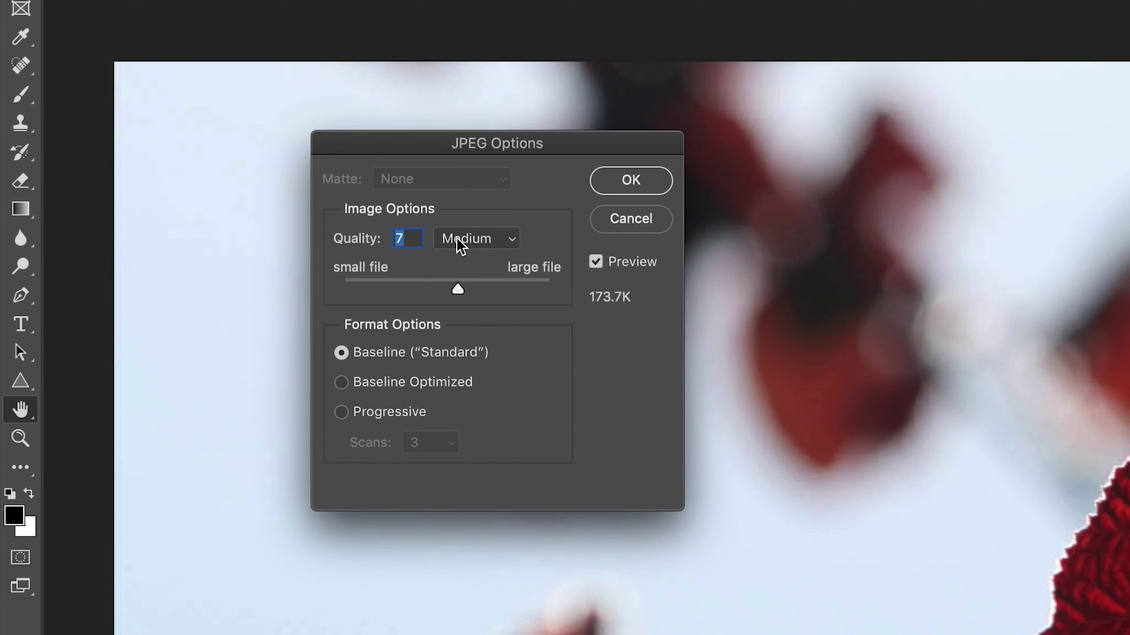
Step: Set JPEG quality to High (8) and confirm to save Tutorial.jpg
left_click(244, 227)
left_click(465, 256)
left_click(630, 183)
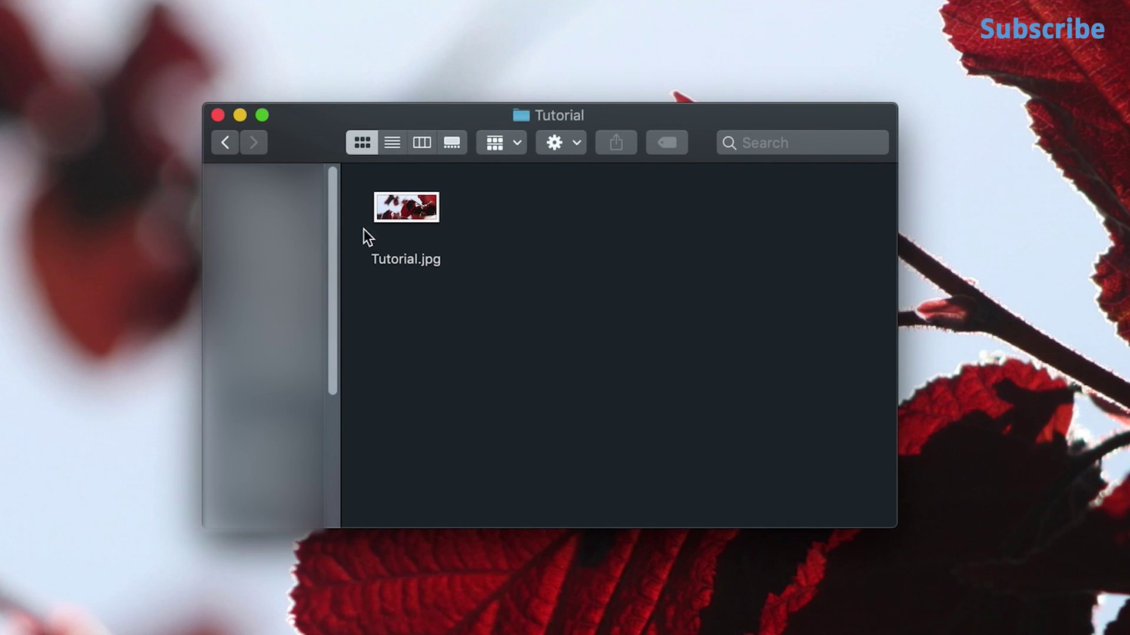
Step: Select Tutorial.jpg in the Finder Tutorial folder
left_click(400, 207)
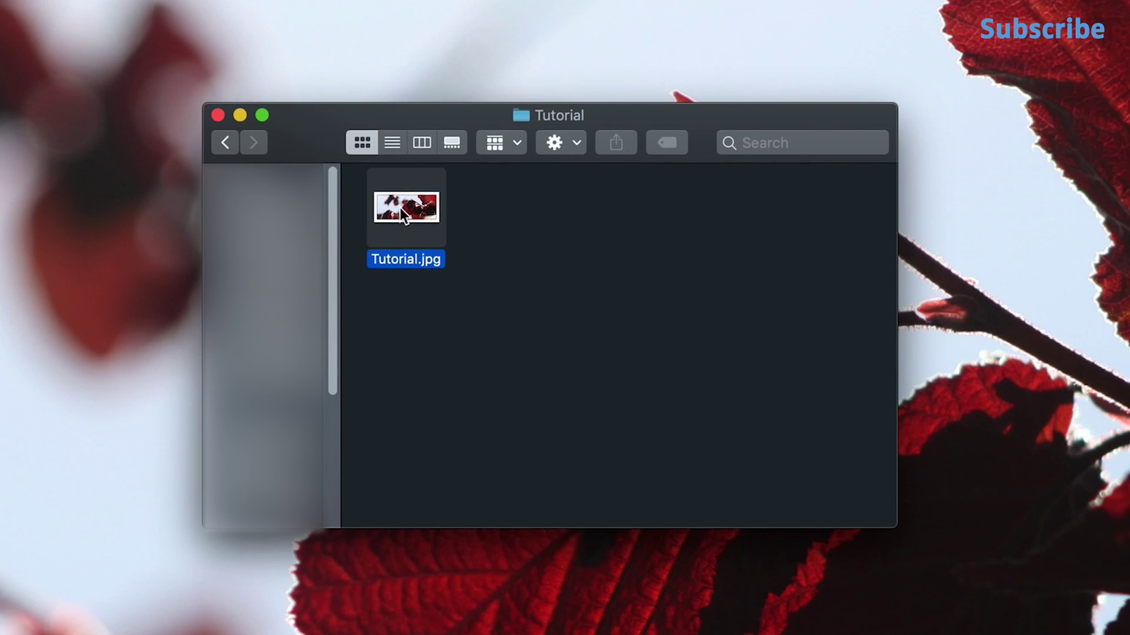